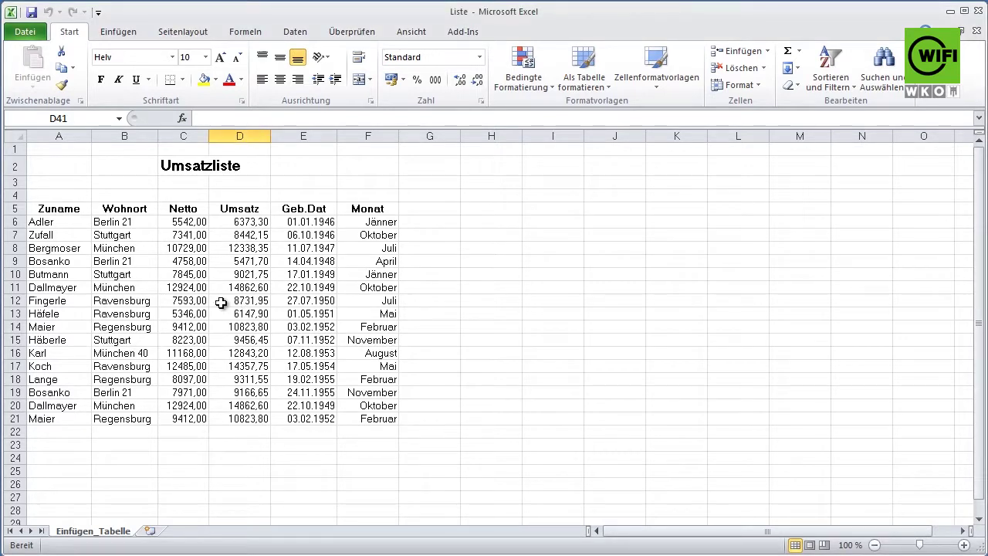
Convert the sales list A5:F21 into table Tabelle1 with headers and filter buttons
left_click(199, 291)
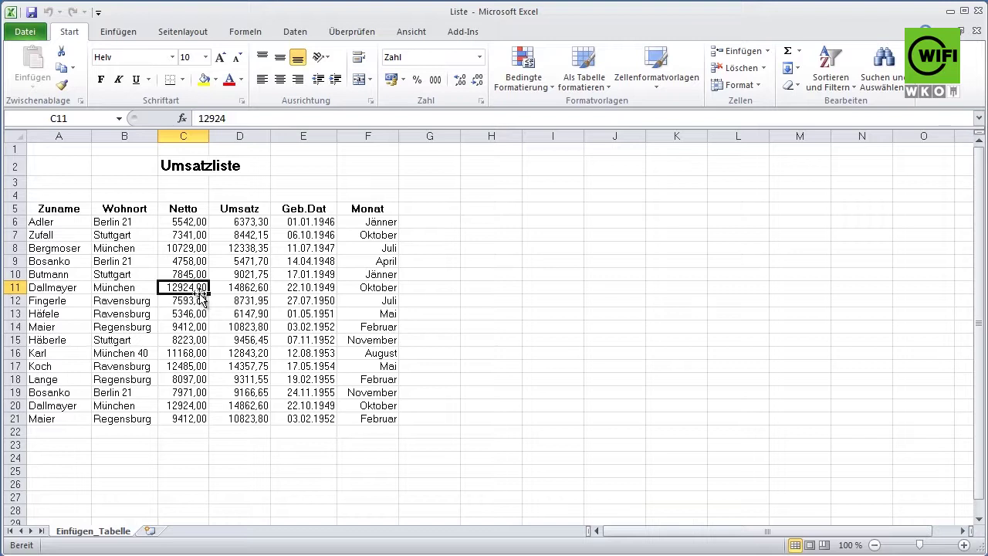
left_click(133, 35)
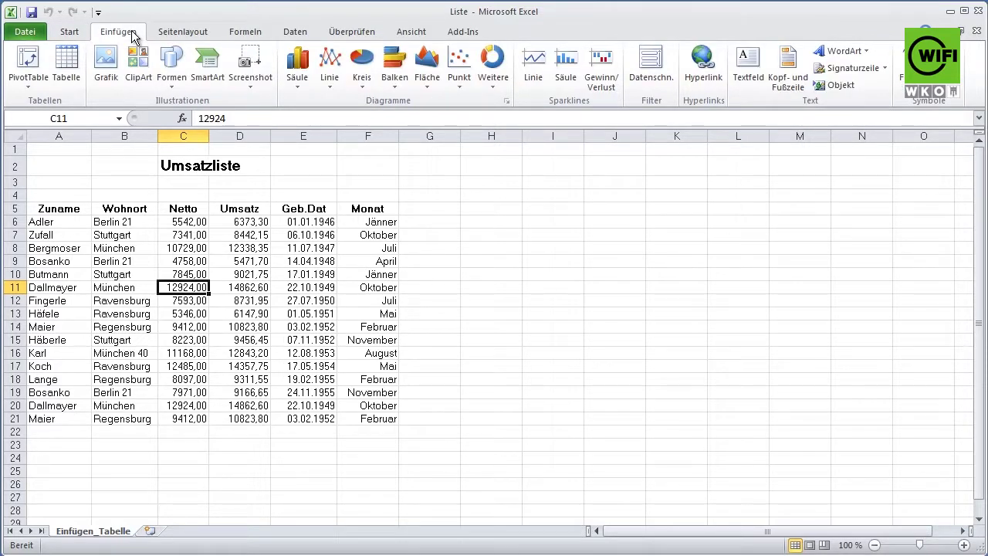
left_click(71, 74)
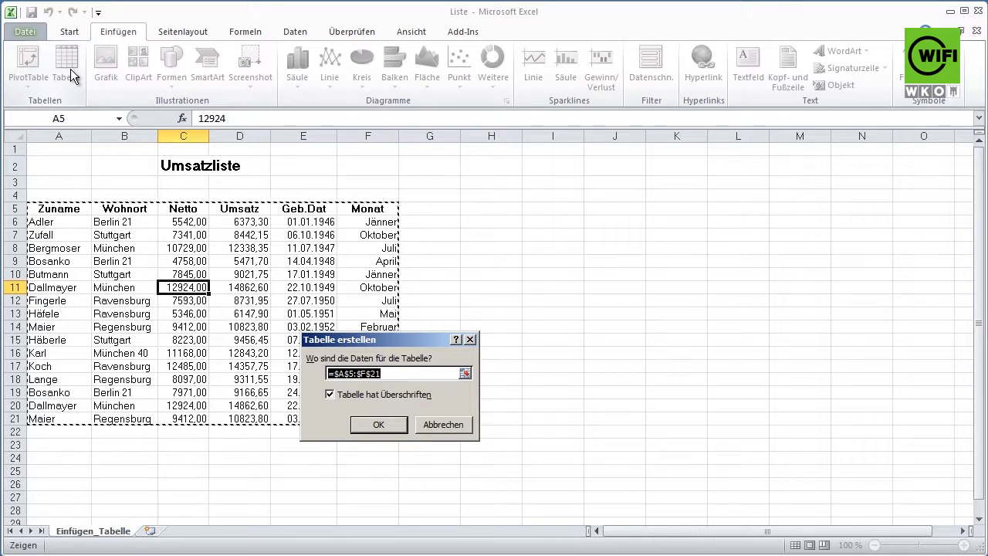
left_click(393, 427)
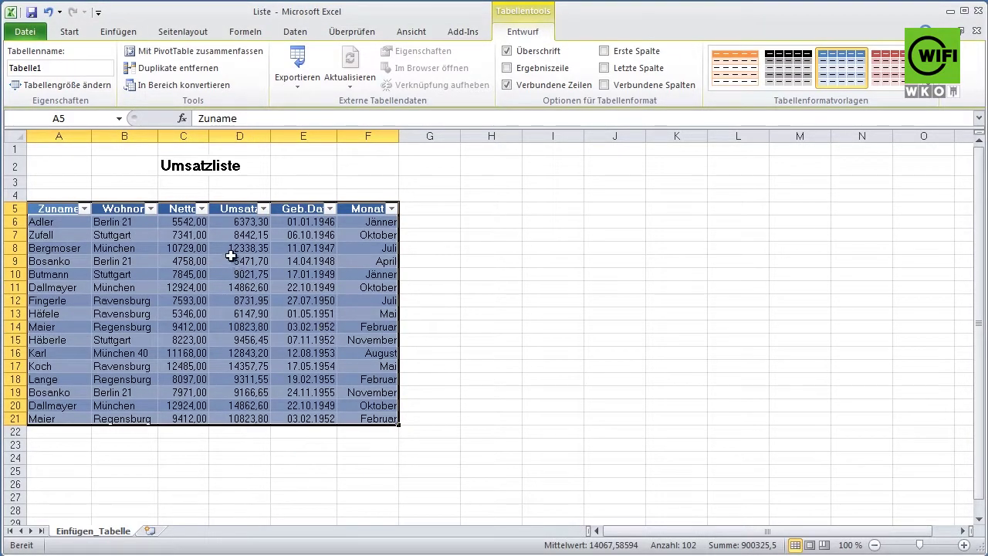
Show the Wohnort filter list with Berlin 21, München, Ravensburg, Regensburg and Stuttgart
left_click(233, 248)
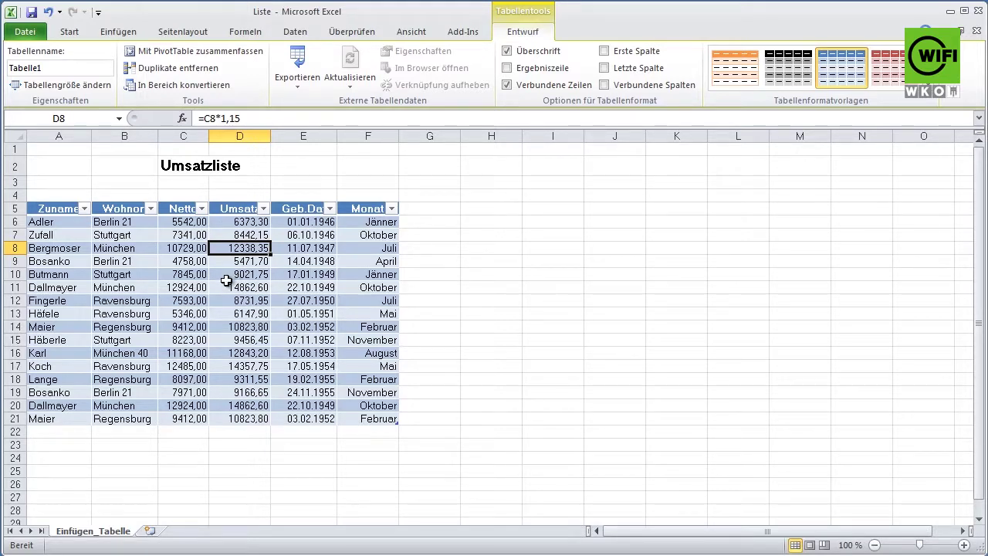
left_click(151, 208)
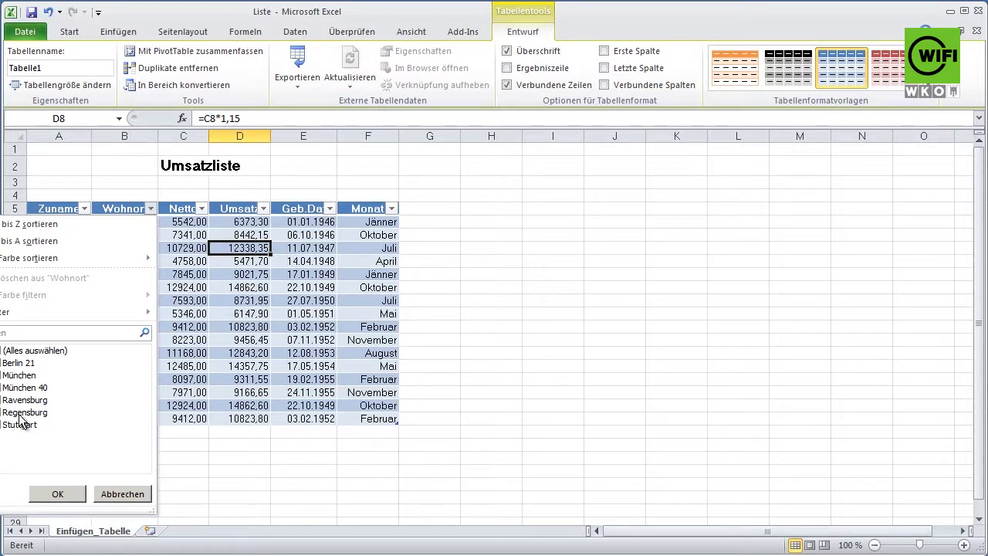
Filter the Wohnort column to show only the three Ravensburg rows
left_click(2, 352)
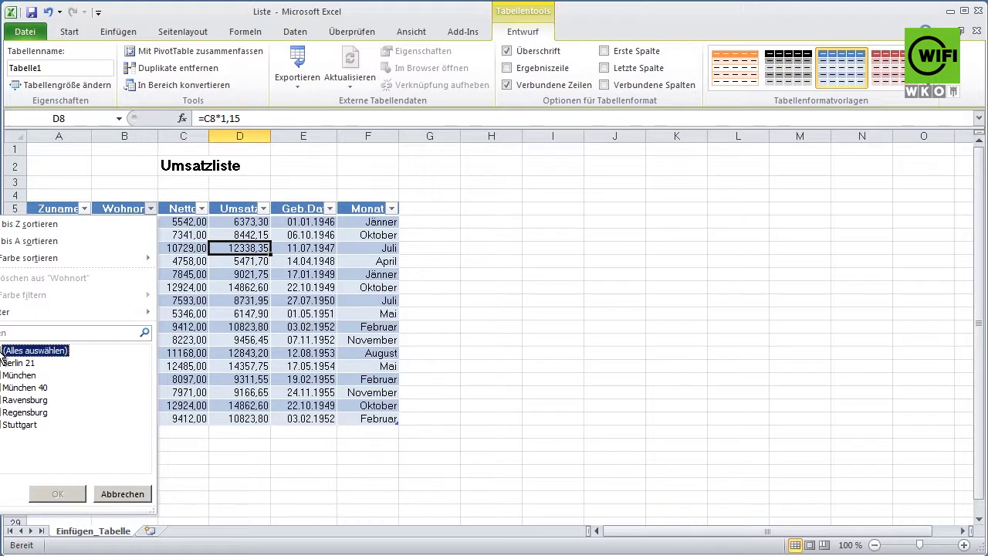
left_click(2, 401)
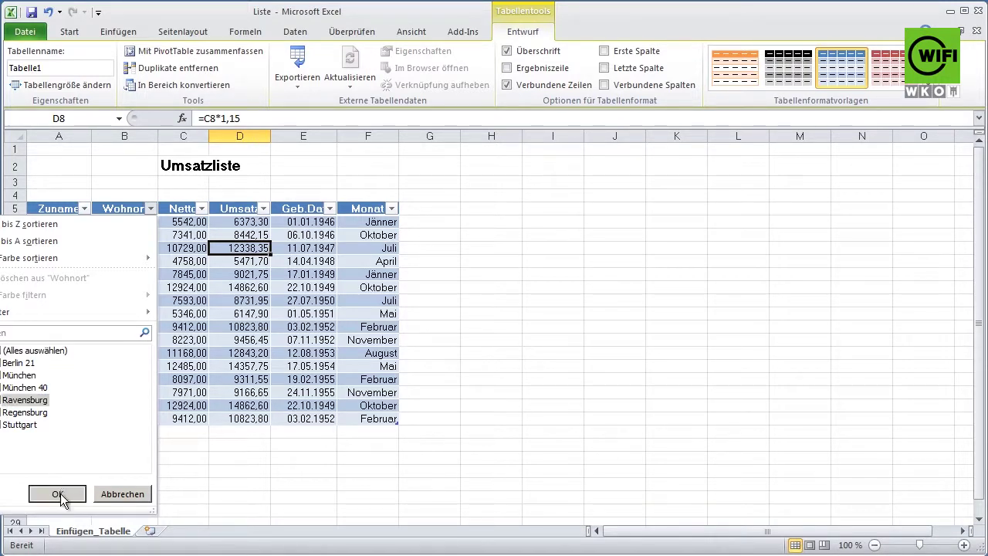
left_click(59, 495)
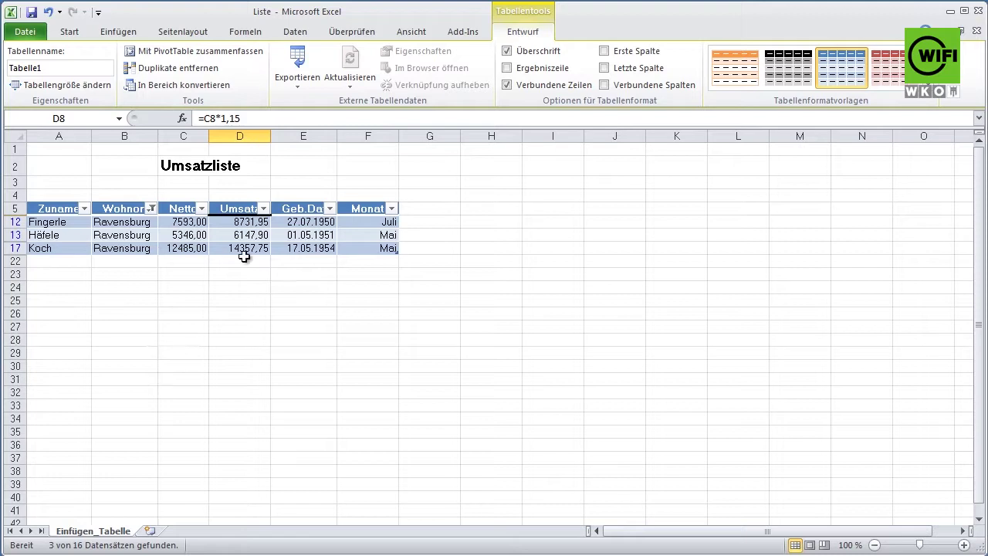
Clear the Wohnort filter so all 16 rows show again
left_click(151, 210)
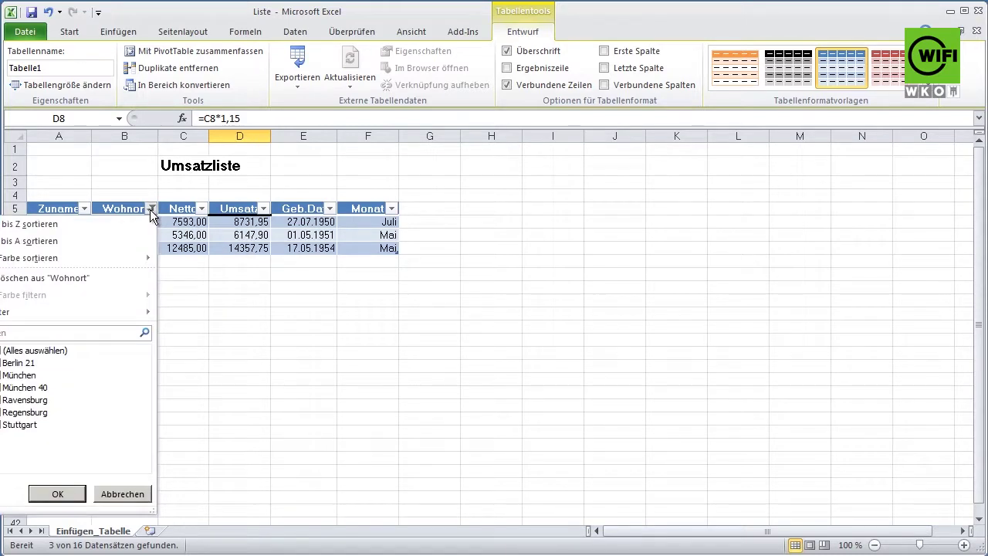
left_click(2, 352)
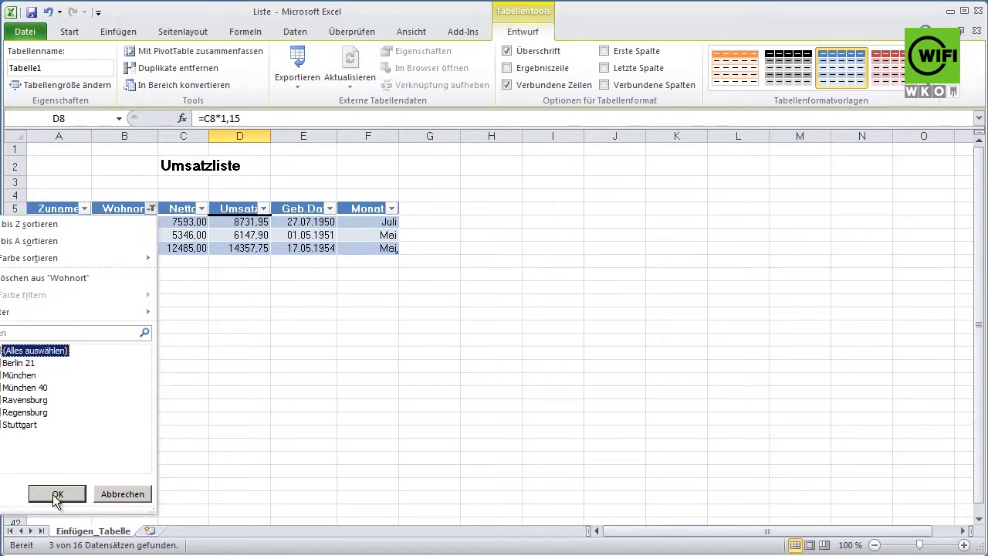
left_click(57, 497)
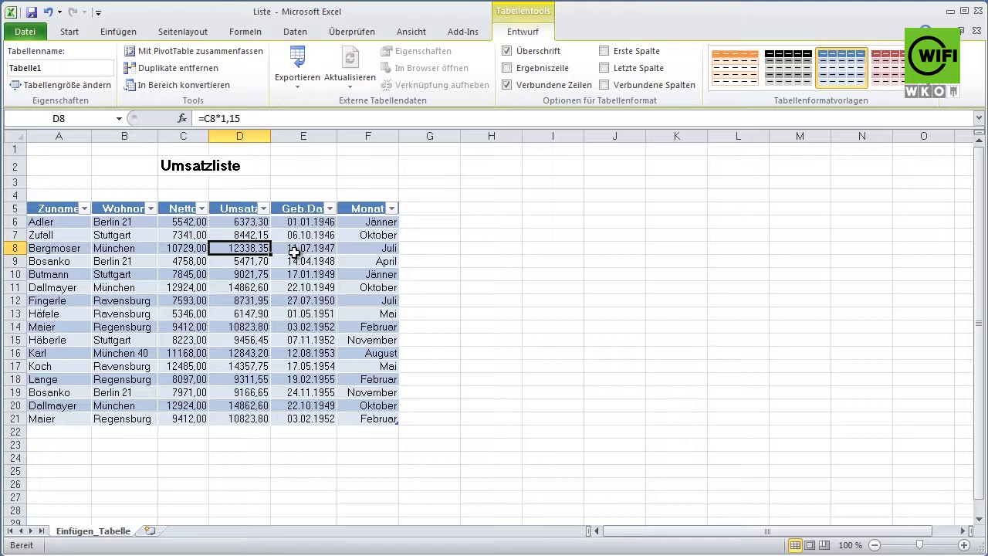
Add the heading 'Provision' in G5, extending the table to A5:G21
left_click(438, 210)
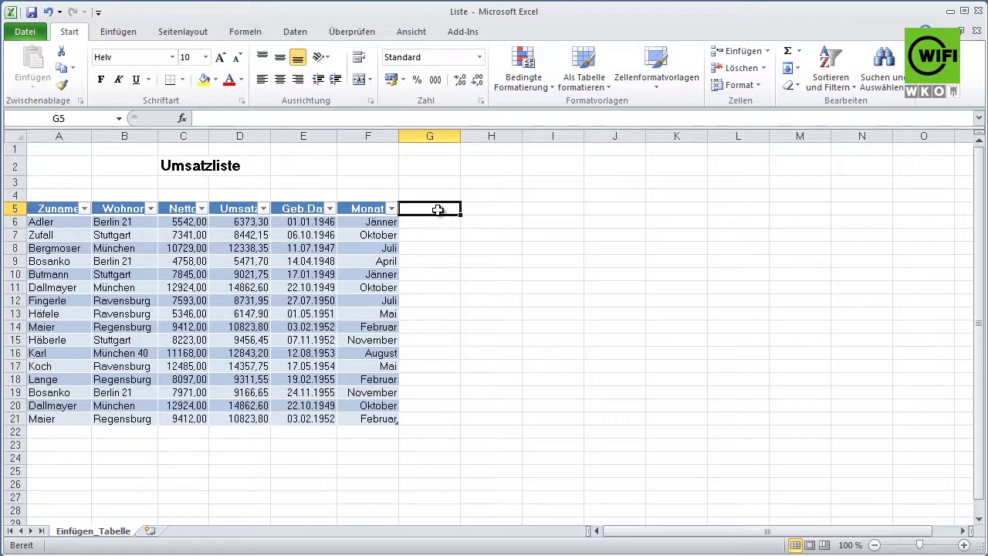
type("P")
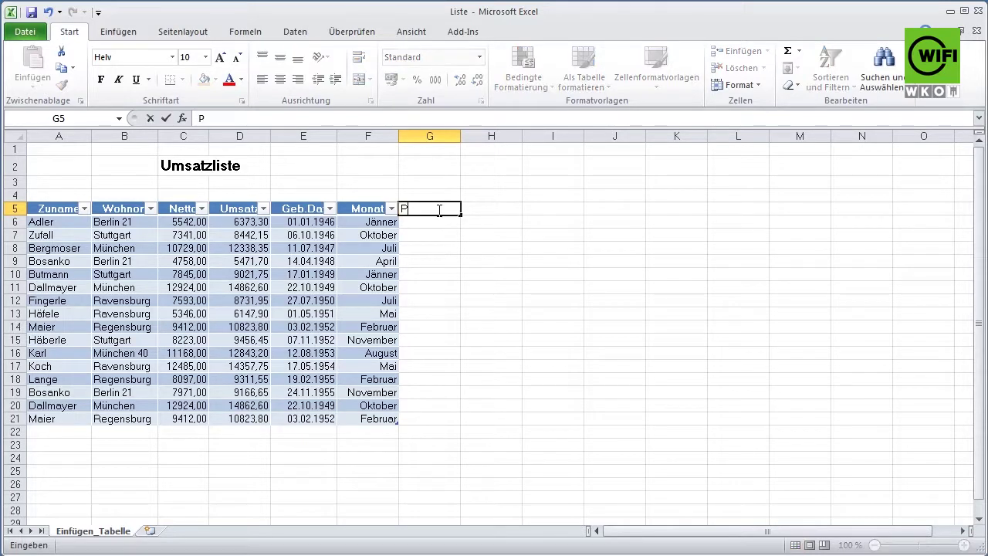
type("rovision")
key("Return")
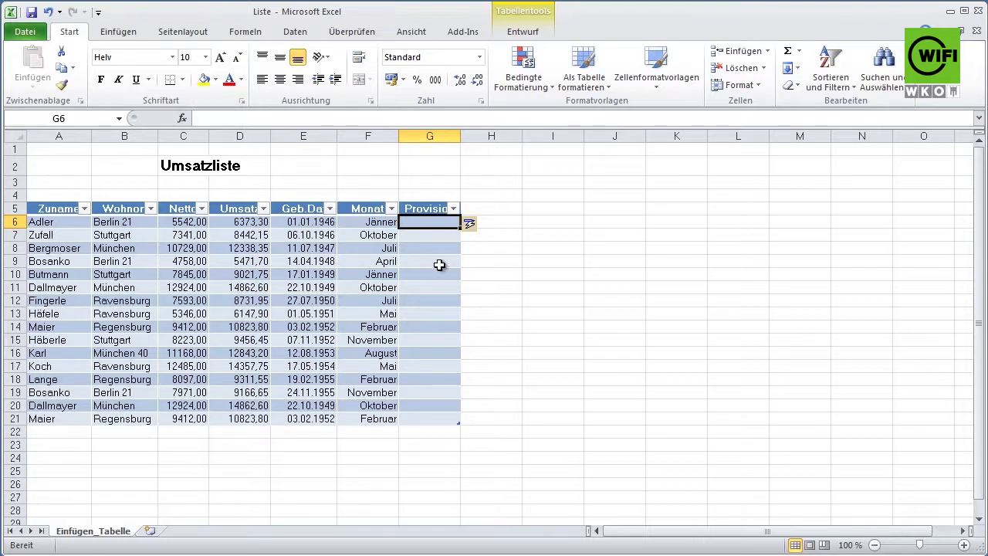
type("=")
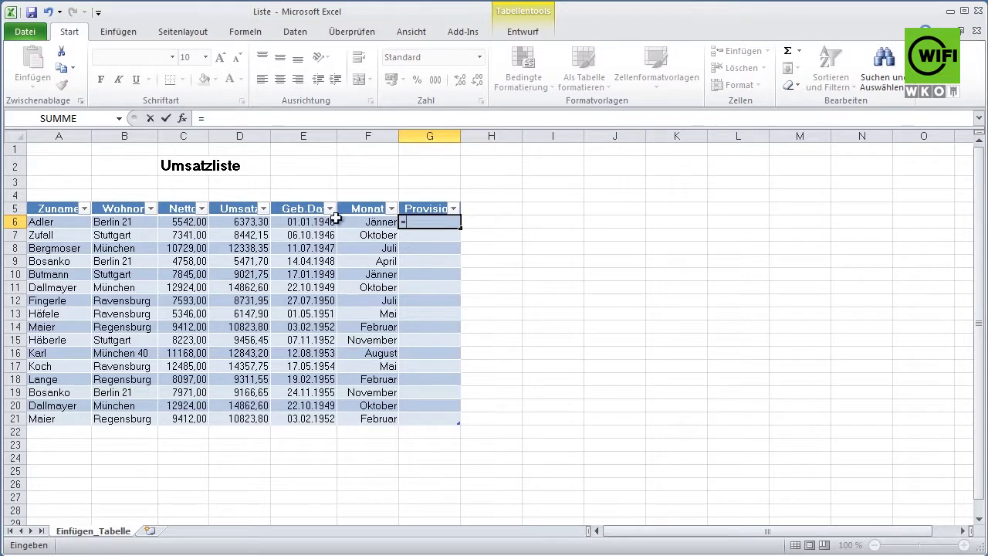
left_click(198, 223)
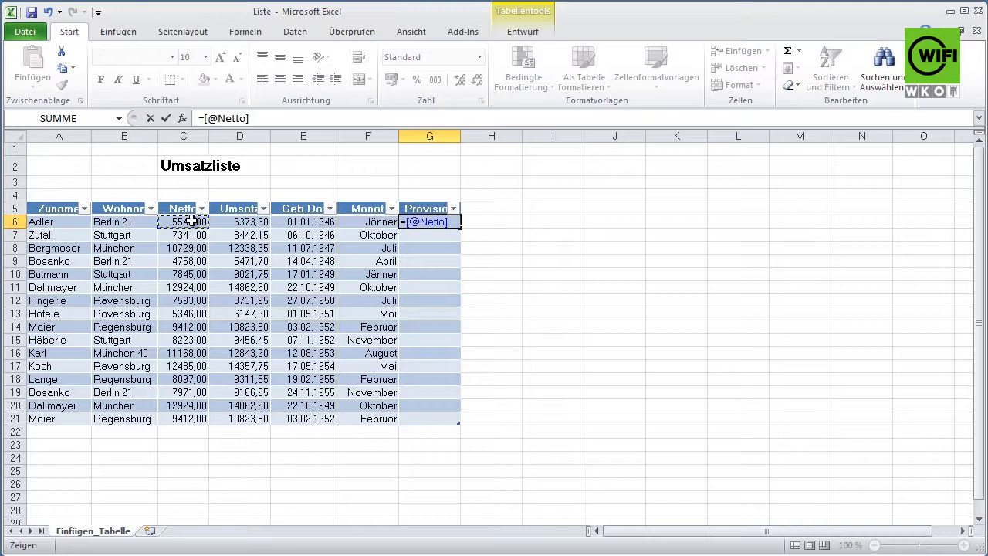
type("*")
type("5,0")
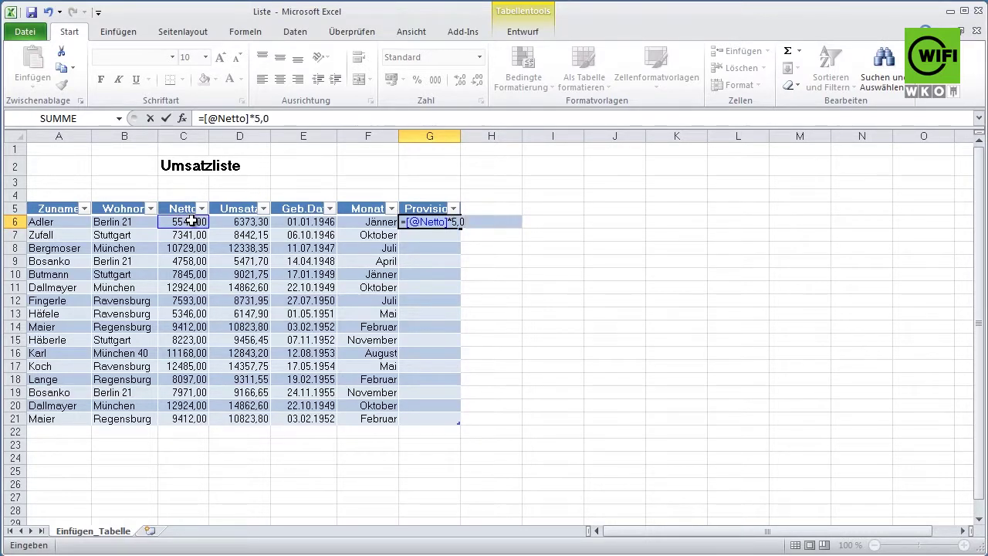
type("%")
key("Return")
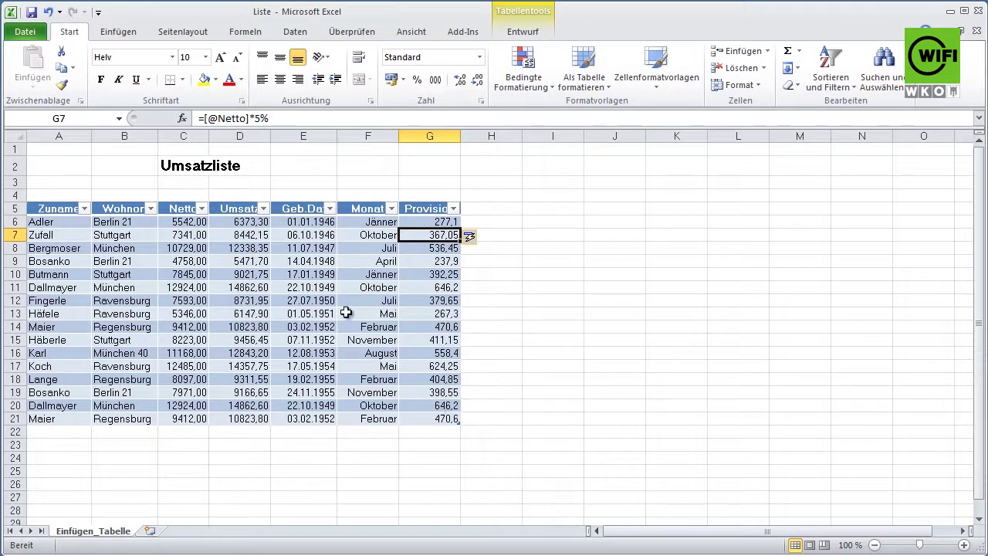
left_click(302, 277)
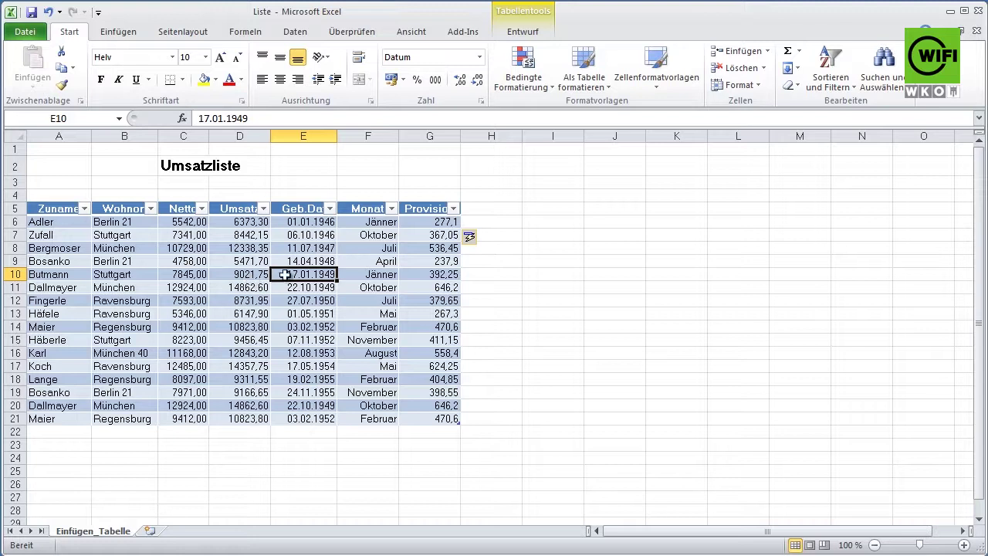
Turn on the Ergebnis totals row and sum Umsatz to 163035,50 alongside Provision 7088,5
left_click(524, 32)
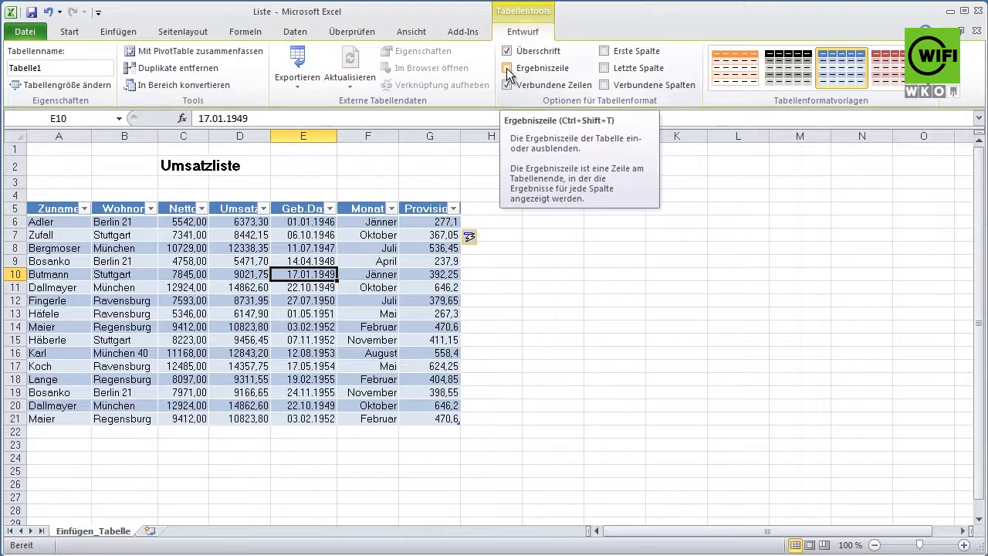
left_click(506, 68)
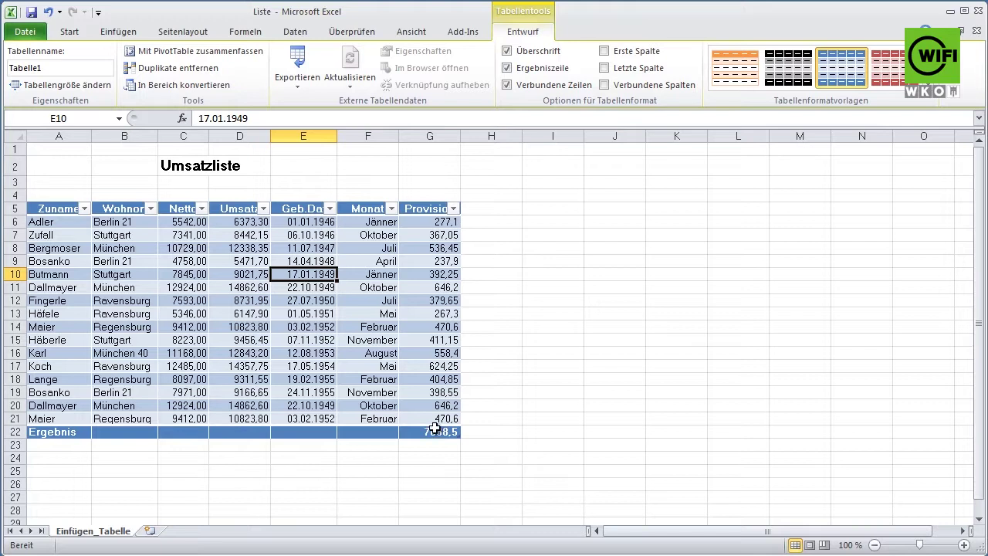
left_click(233, 434)
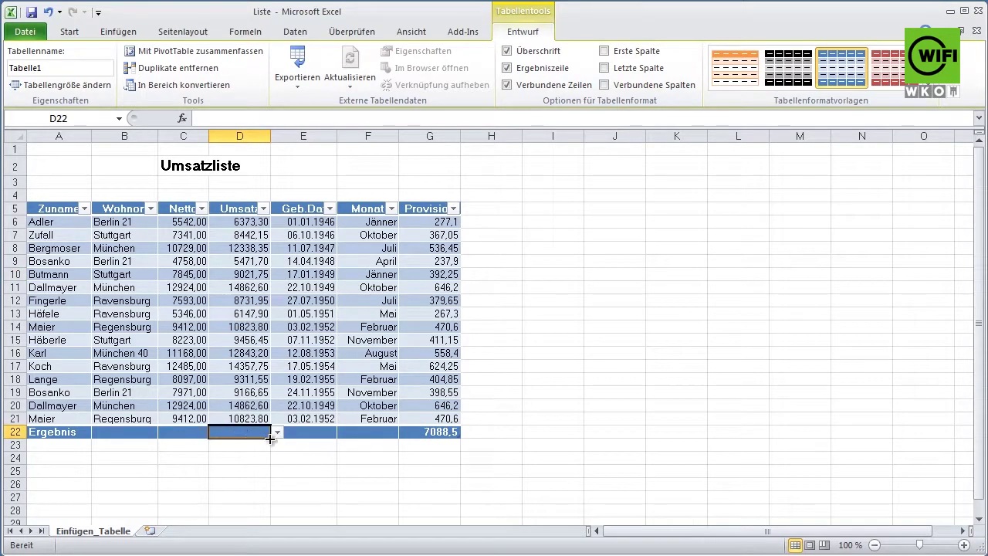
left_click(277, 433)
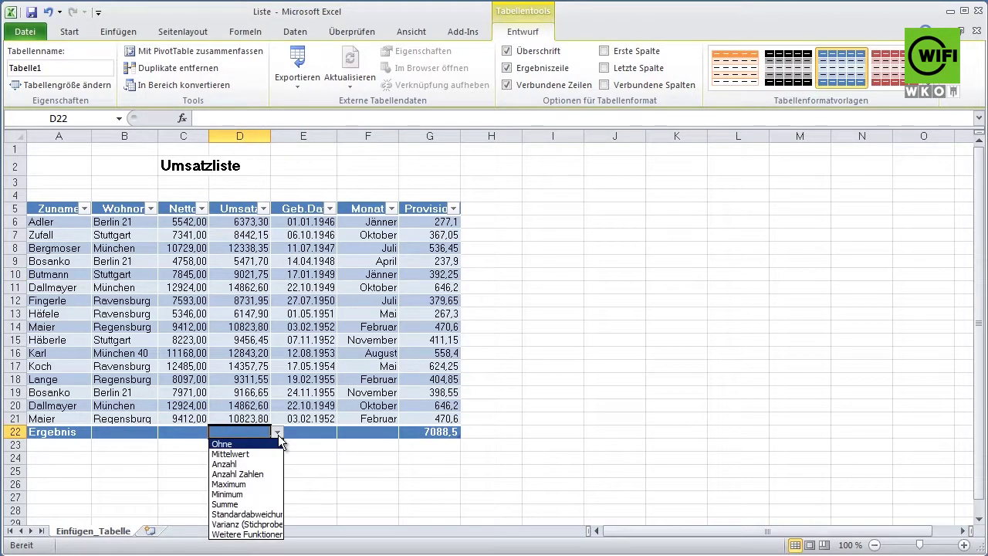
left_click(234, 505)
left_click(236, 501)
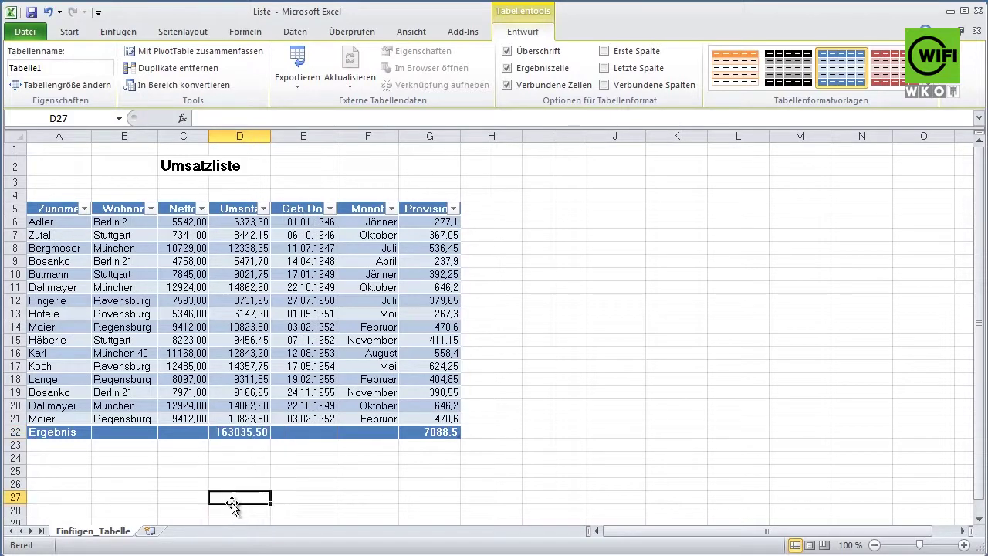